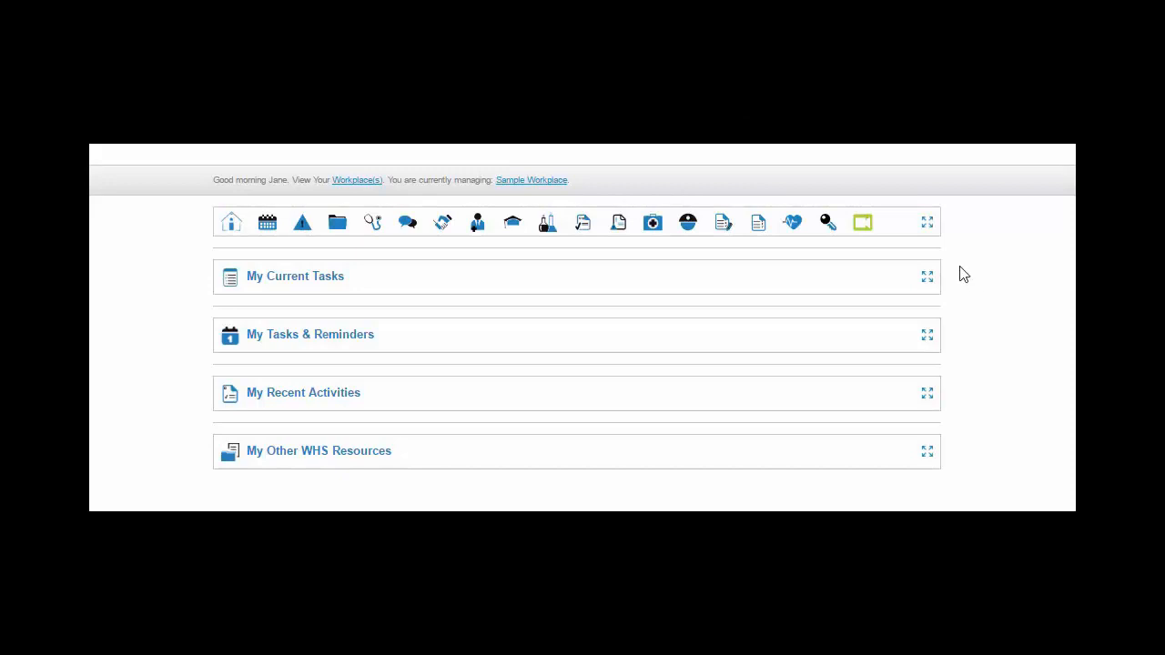
# Open the Contractor Inductions module and read its help notes
pyautogui.click(688, 240)
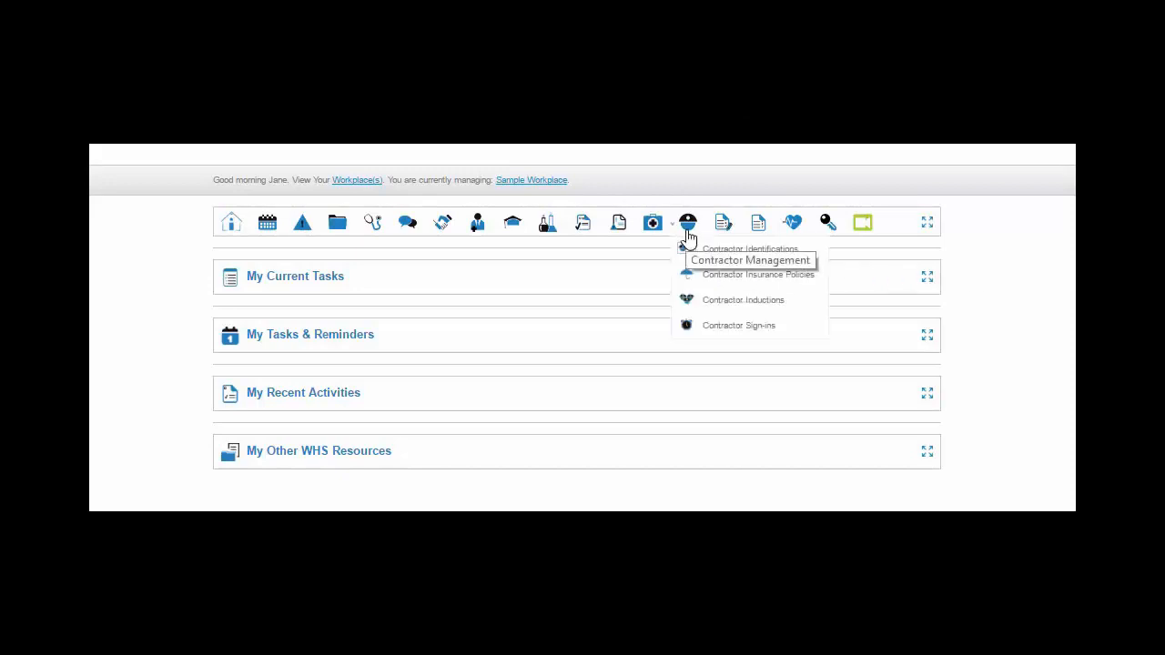
pyautogui.click(724, 299)
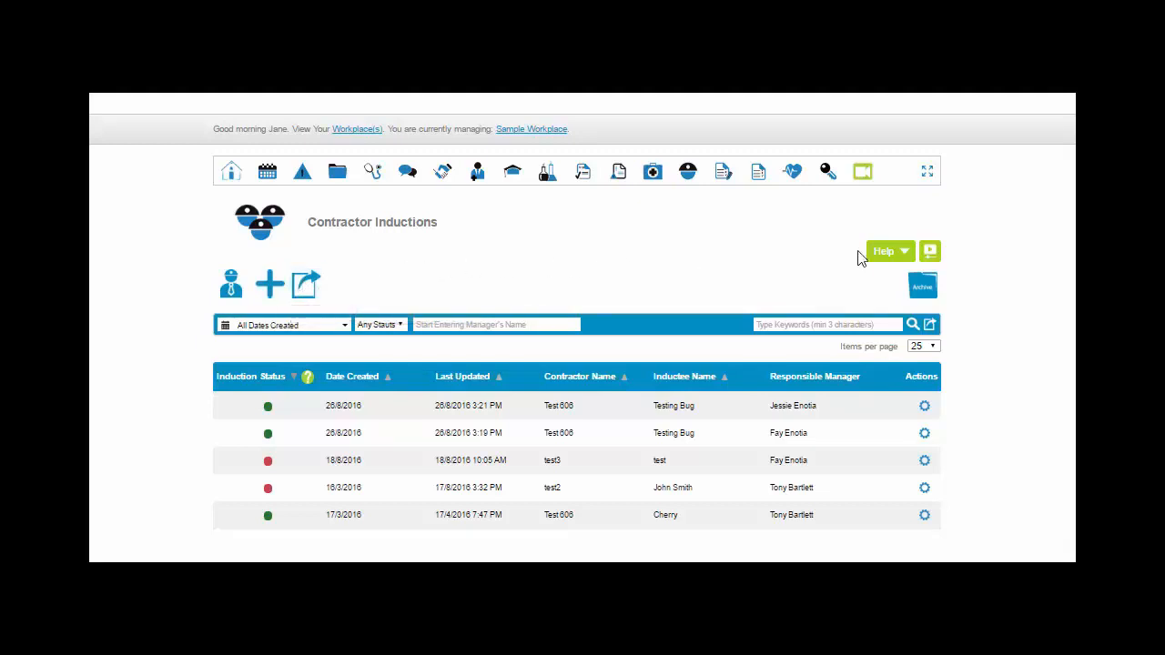
pyautogui.click(904, 259)
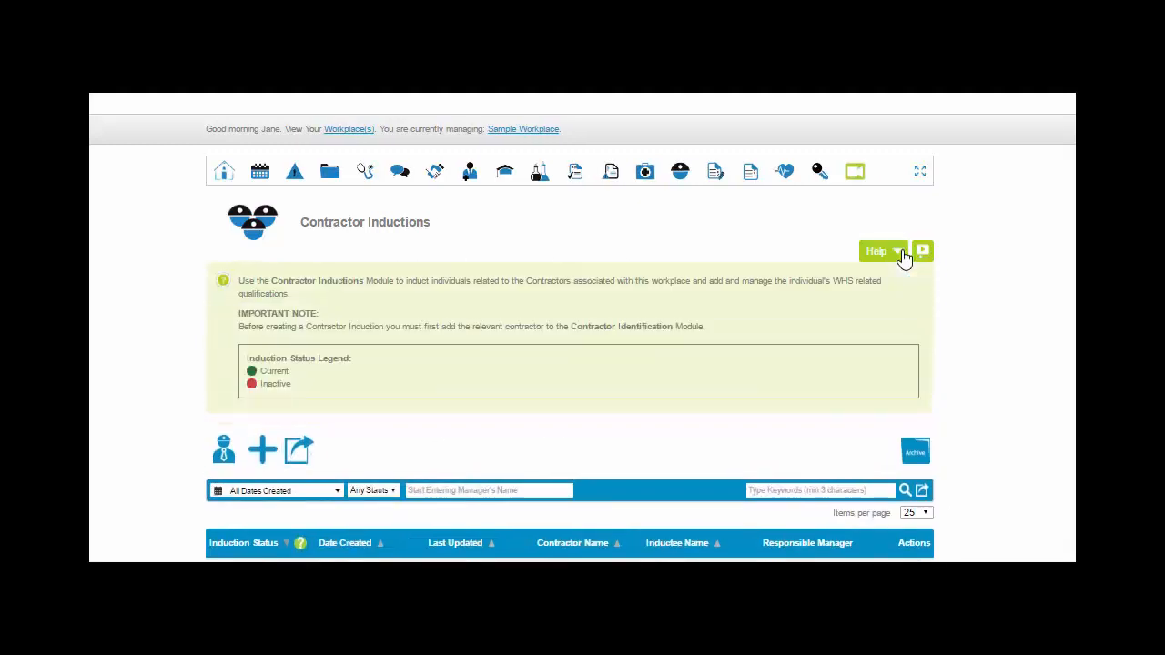
pyautogui.click(904, 258)
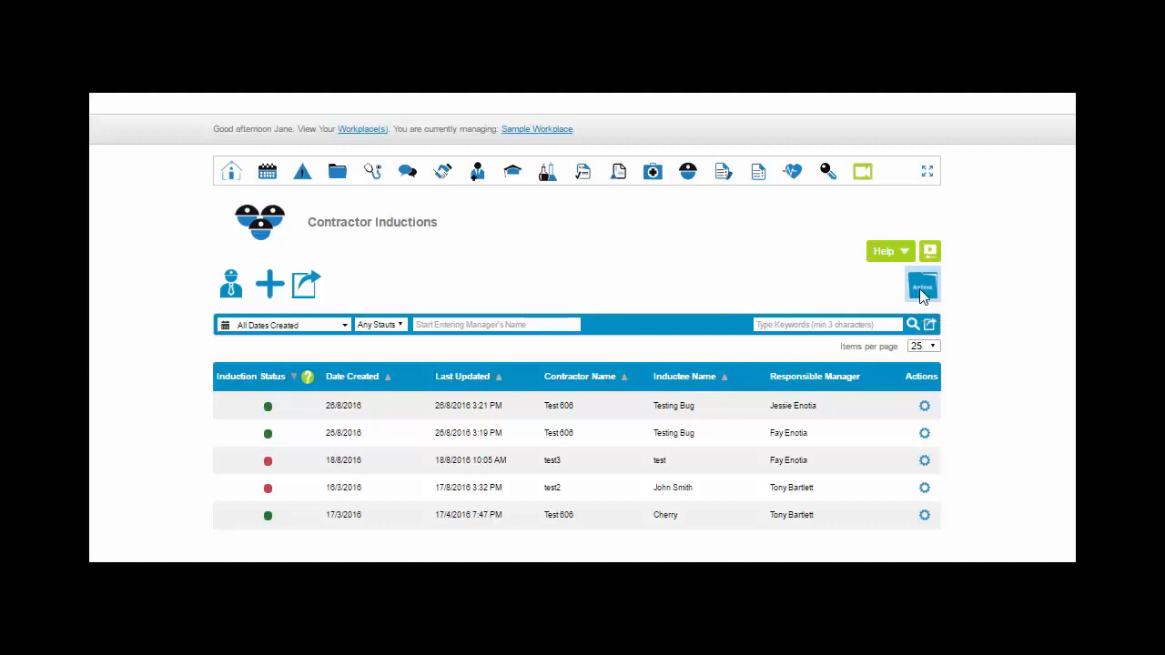
# View the archived contractor inductions and return to the current Contractor Inductions list
pyautogui.click(922, 290)
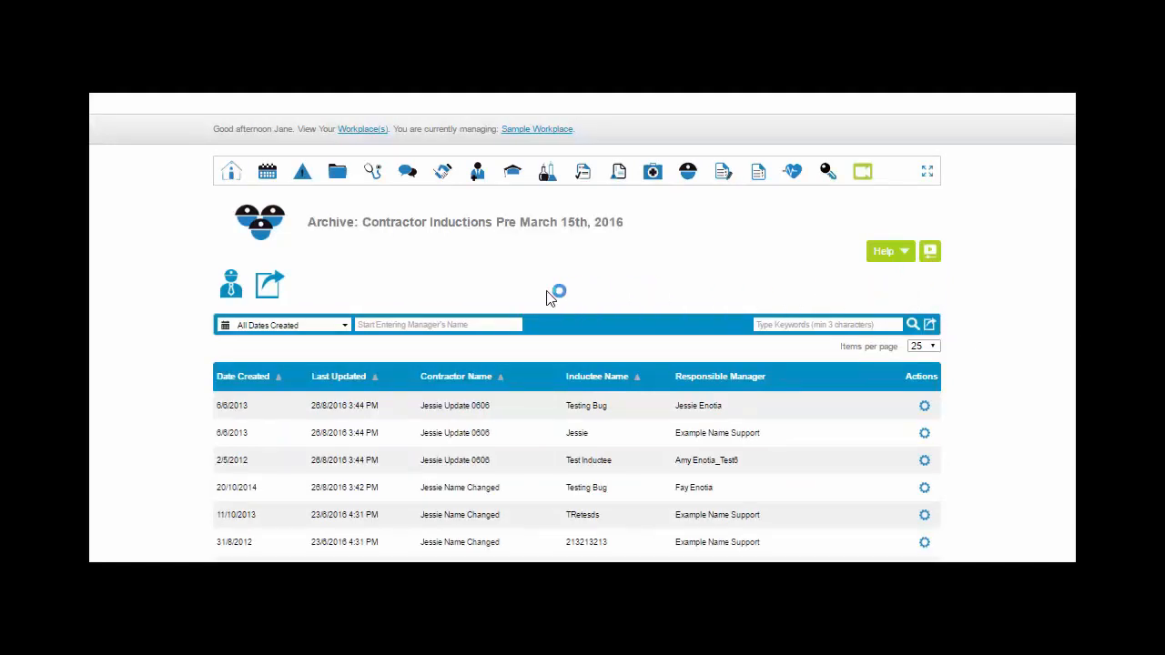
pyautogui.click(924, 406)
pyautogui.moveTo(684, 183)
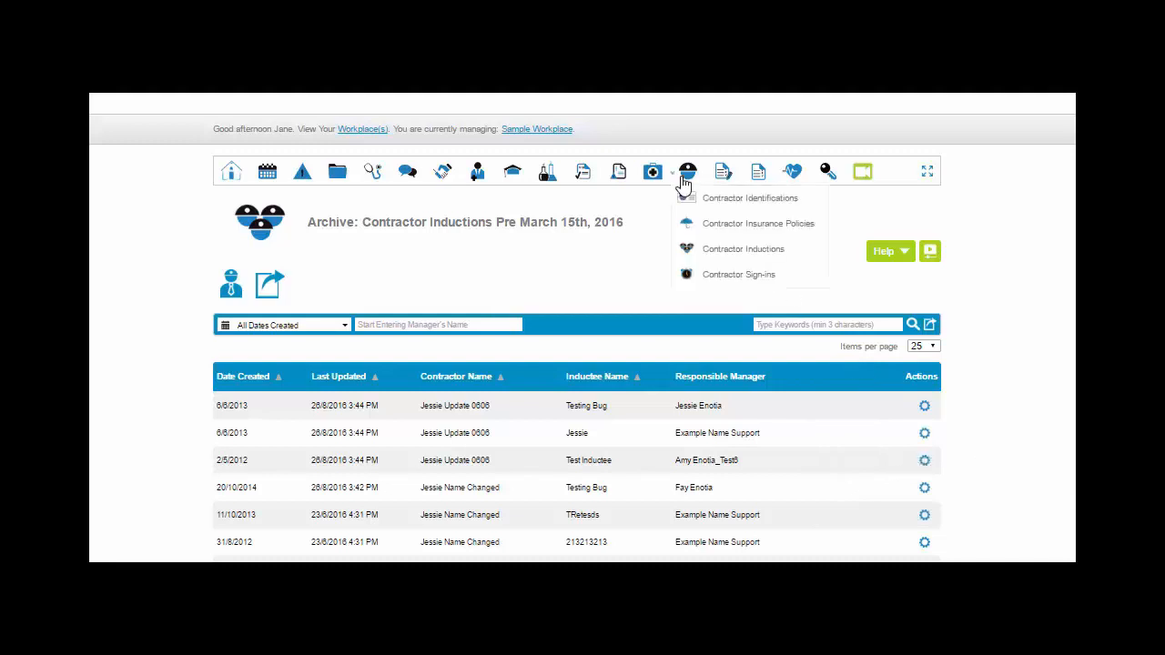
pyautogui.click(704, 249)
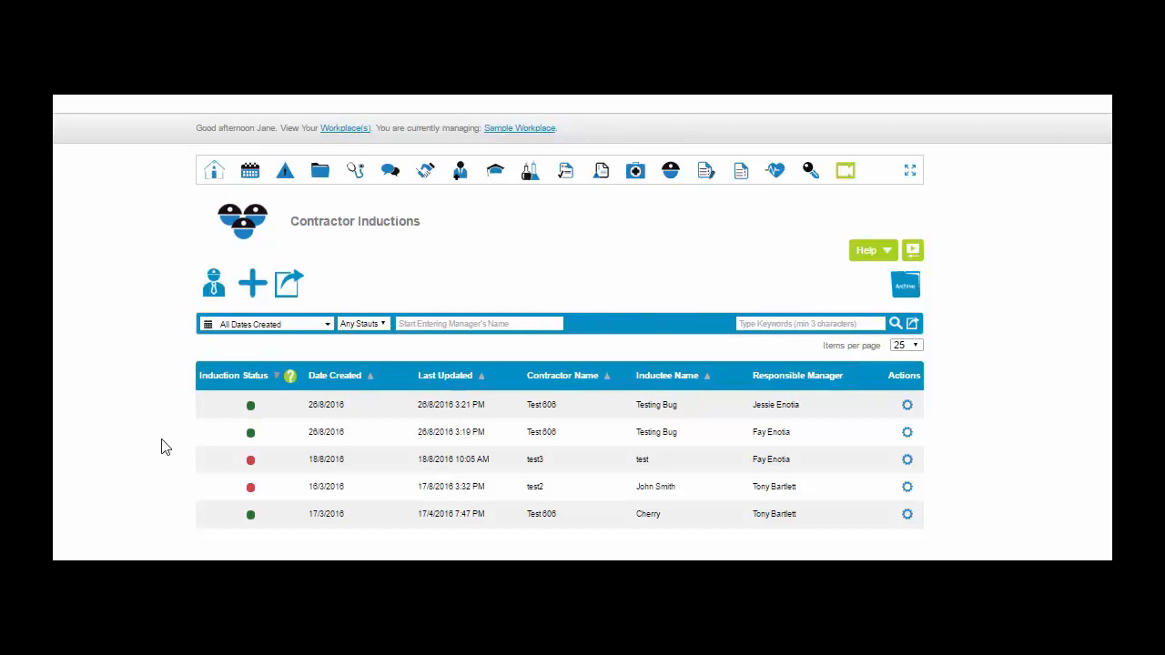
# Review the date-created filter options and export the induction search results in CSV format with all fields selected
pyautogui.click(328, 325)
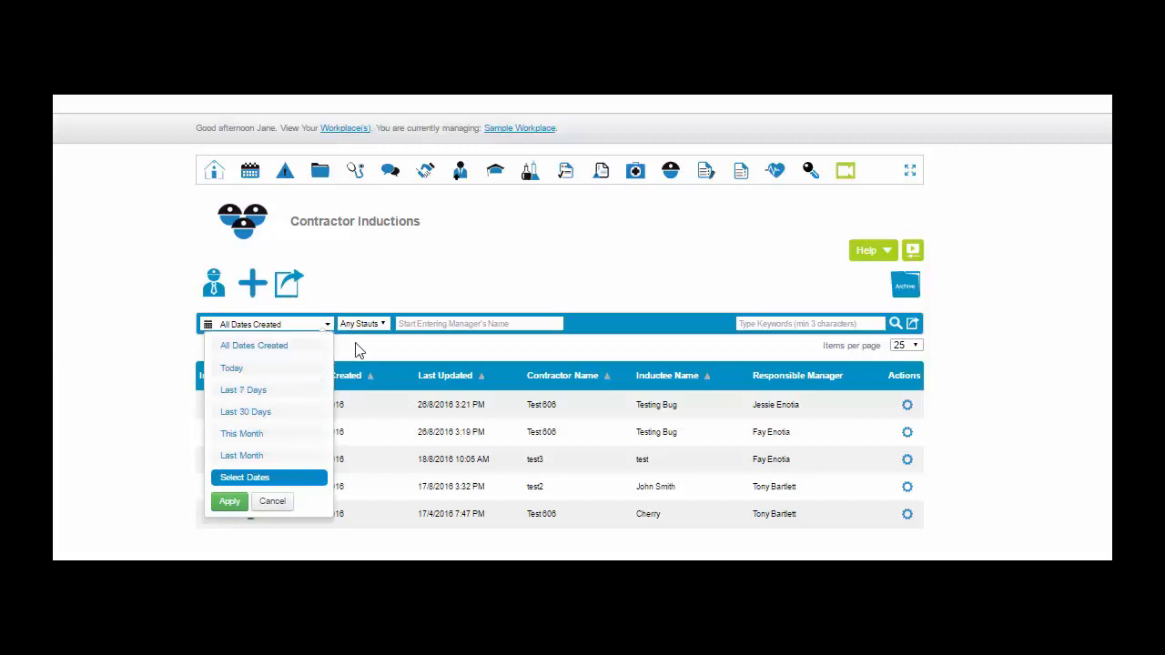
pyautogui.click(745, 324)
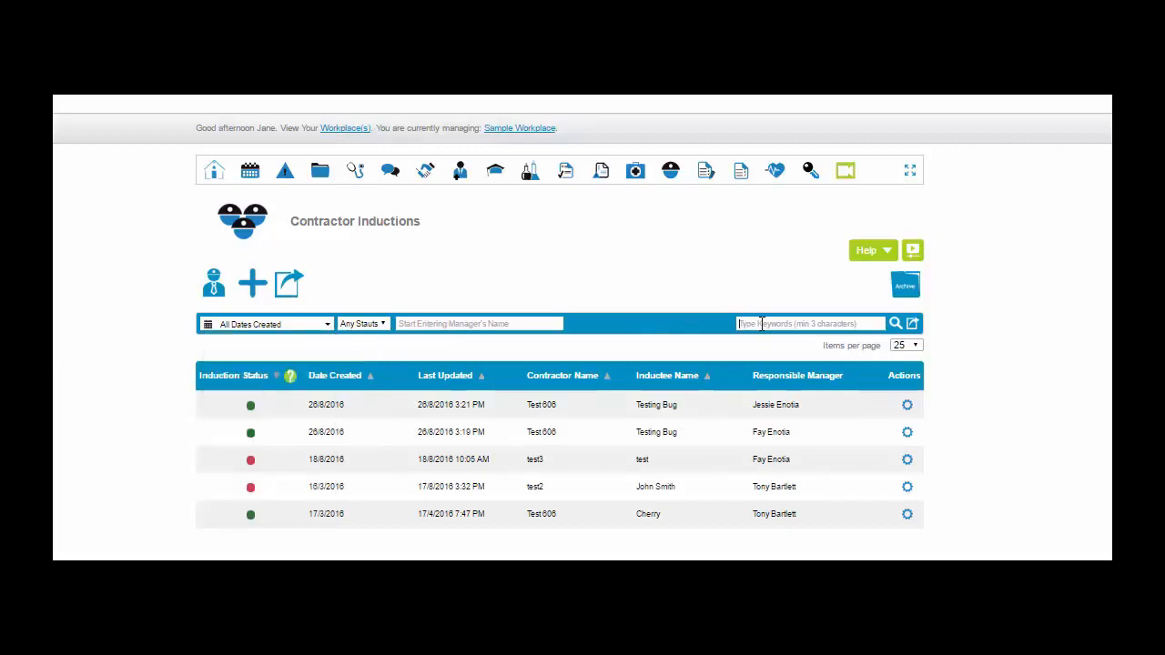
pyautogui.click(914, 326)
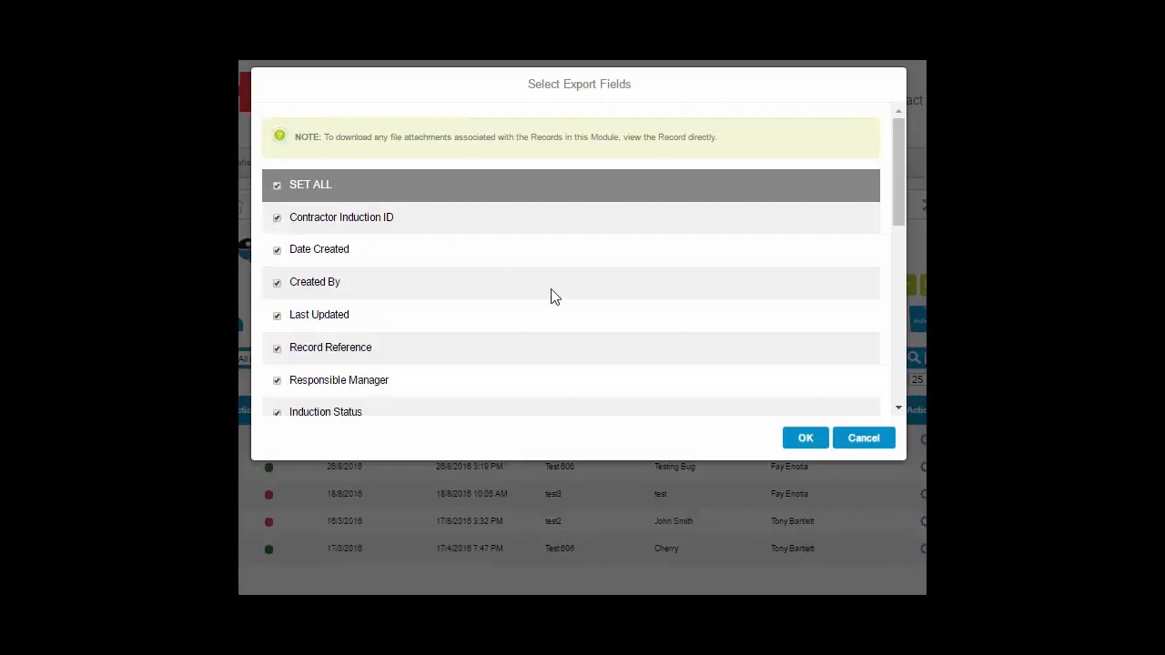
pyautogui.click(805, 438)
pyautogui.click(916, 402)
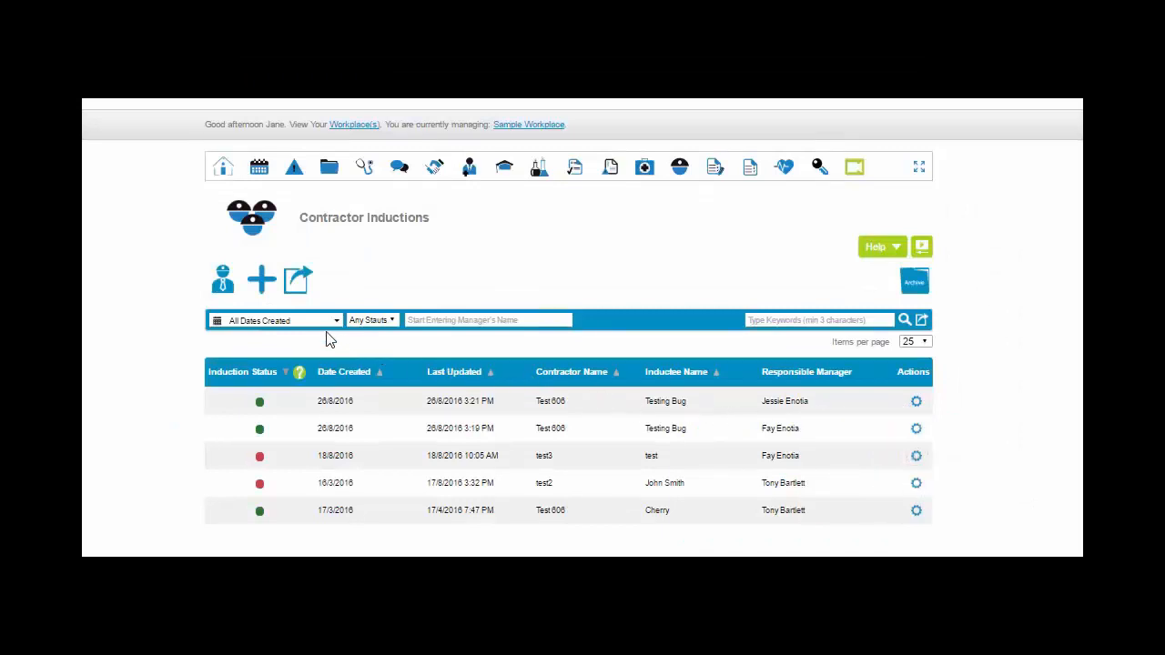
# Start a new contractor induction record and look over its form sections
pyautogui.click(261, 286)
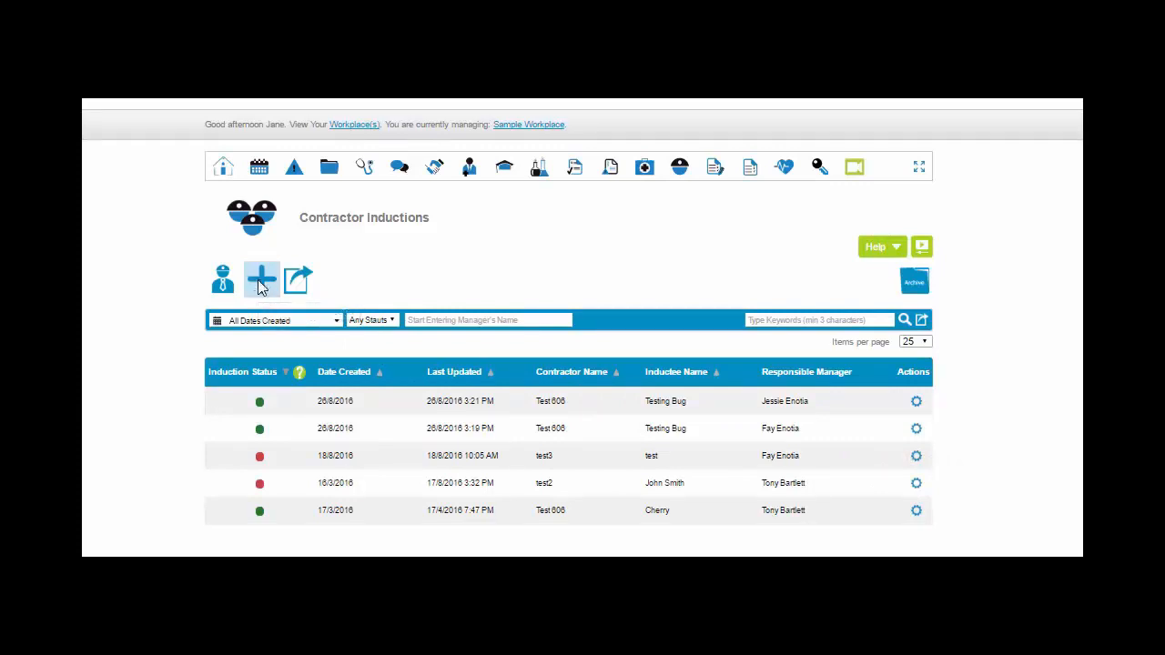
pyautogui.scroll(-4, 564, 364)
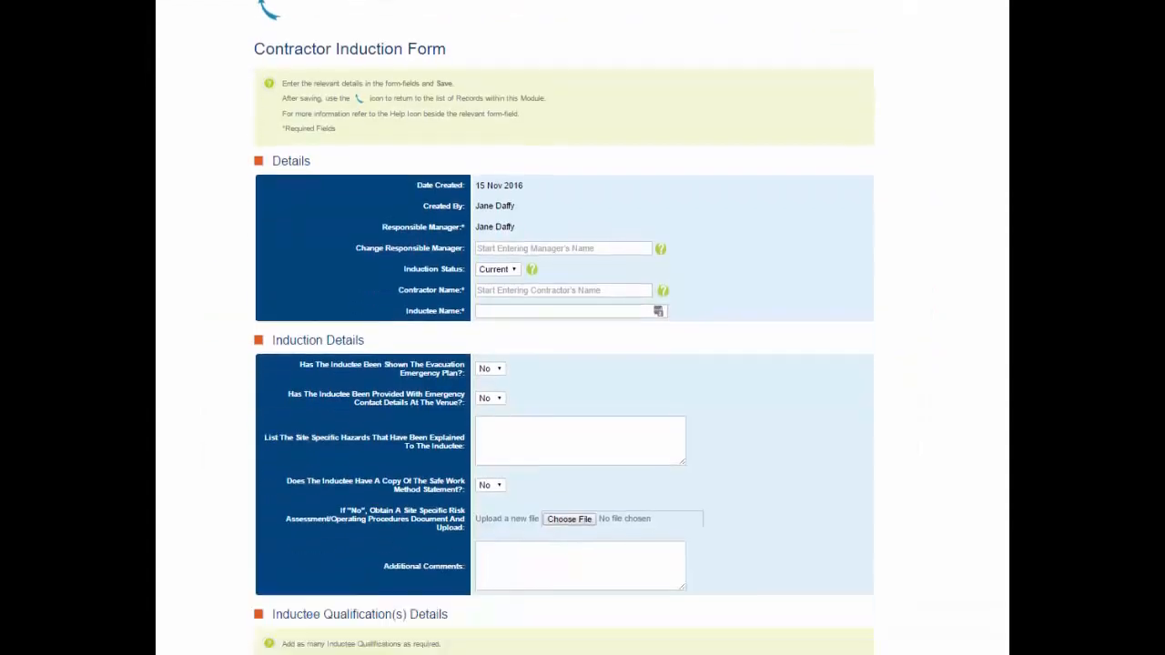
pyautogui.scroll(4, 565, 364)
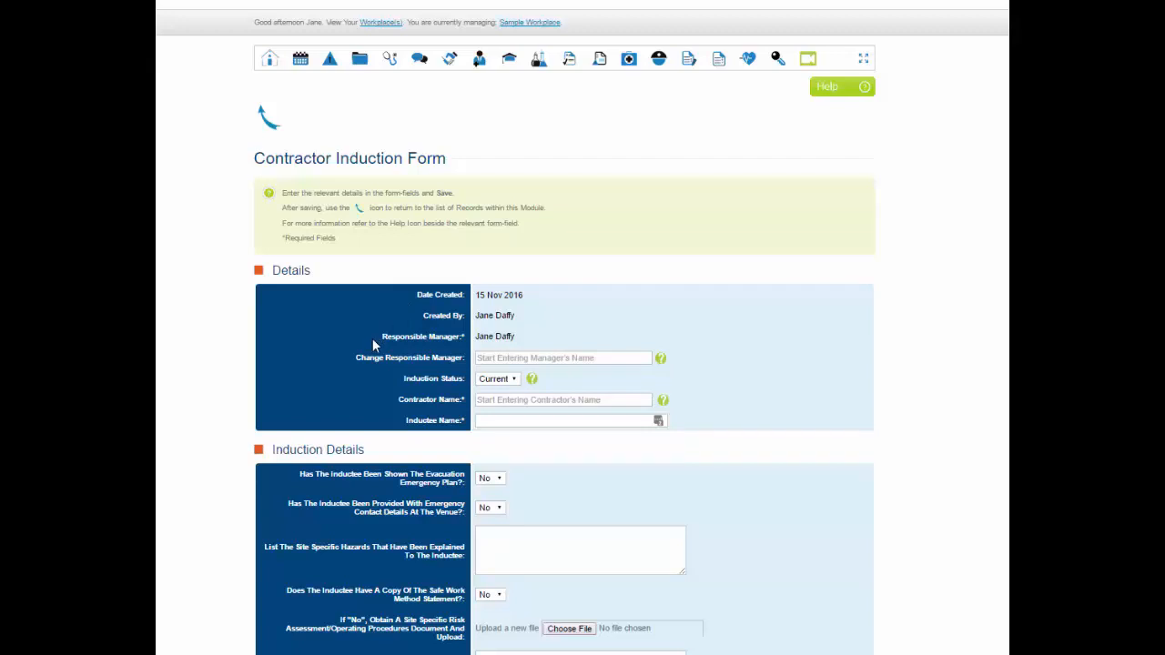
# Change the responsible manager by searching for "ton" and choosing the matching manager
pyautogui.click(483, 357)
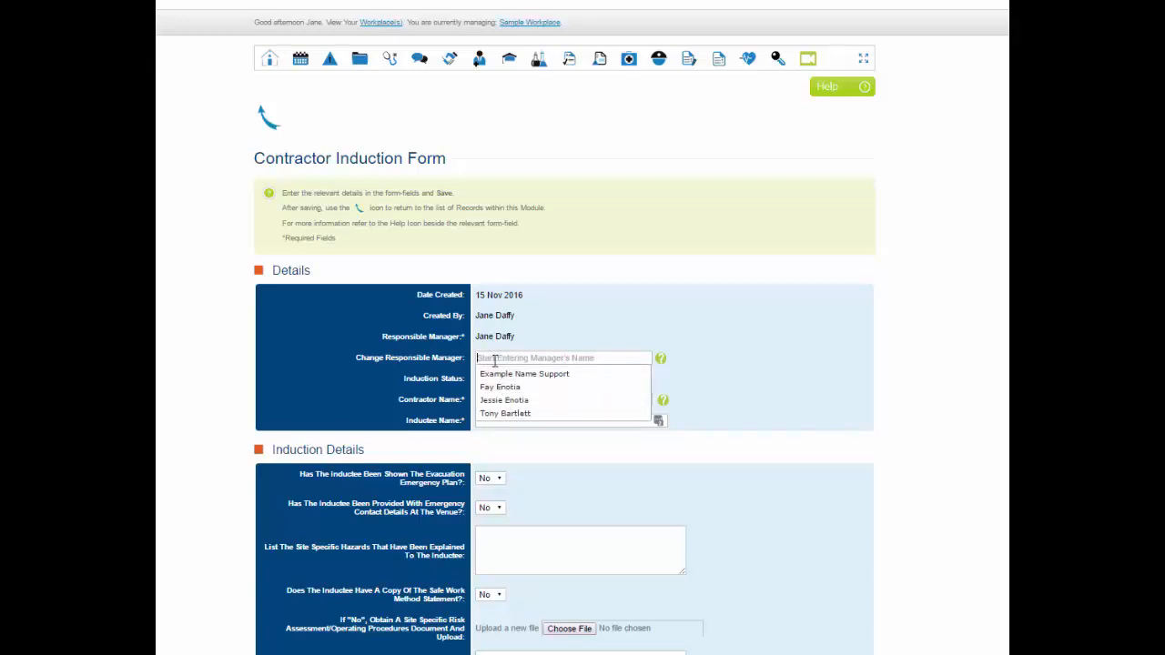
pyautogui.write('ton')
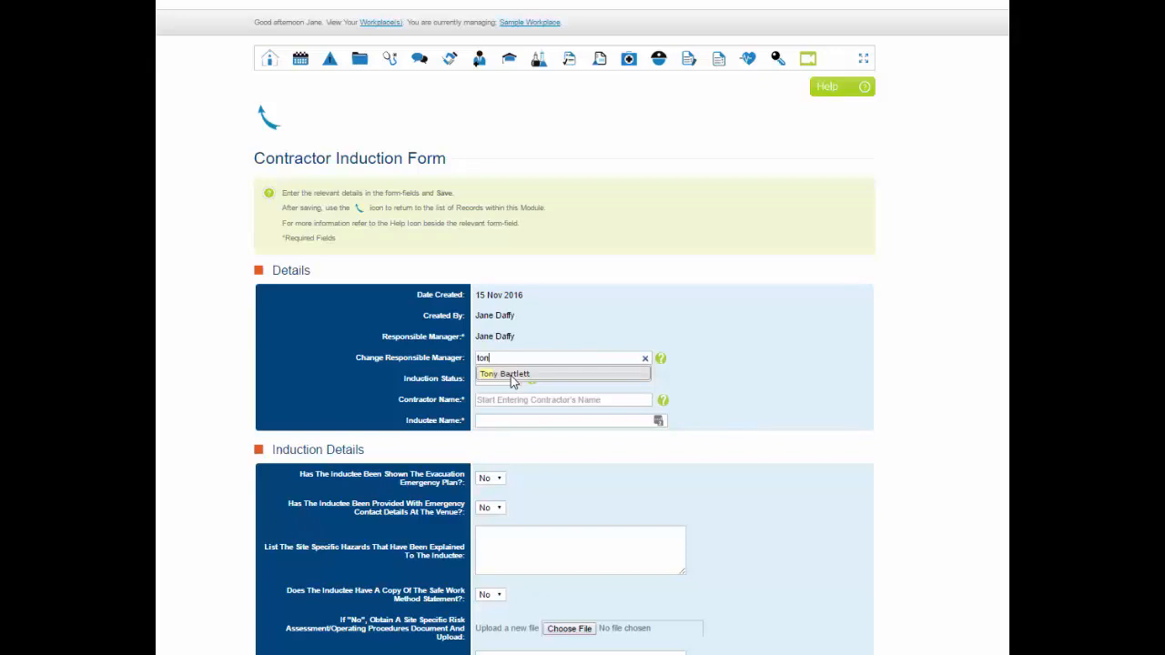
pyautogui.click(513, 383)
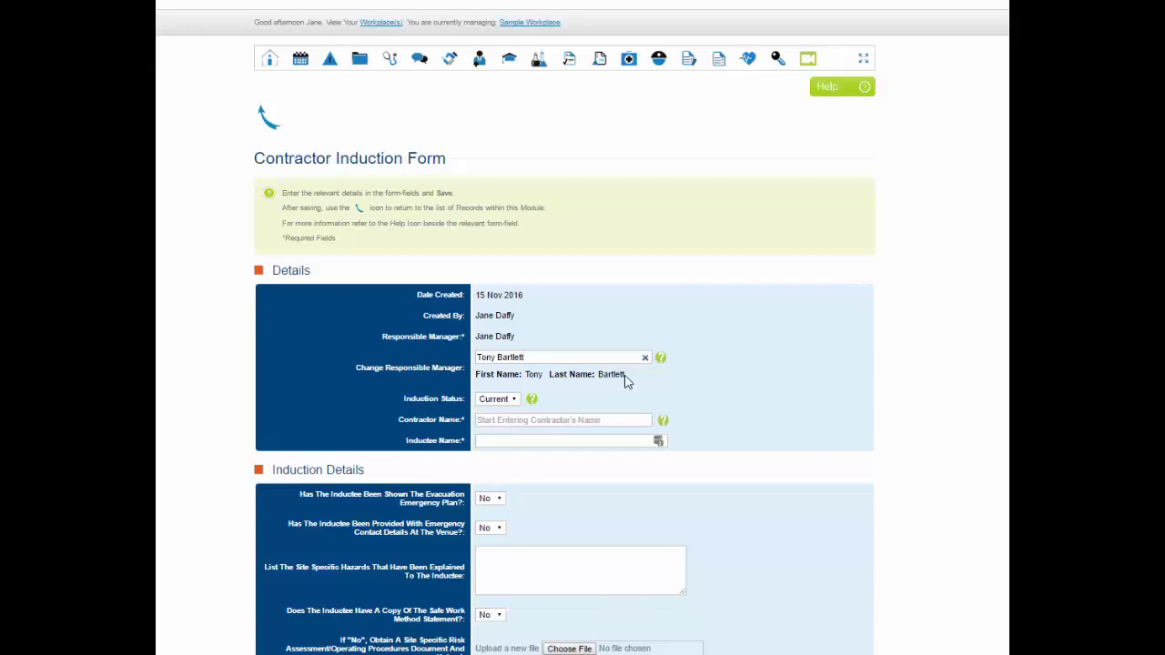
# Set the induction status to Current and read the help note on induction status
pyautogui.click(516, 400)
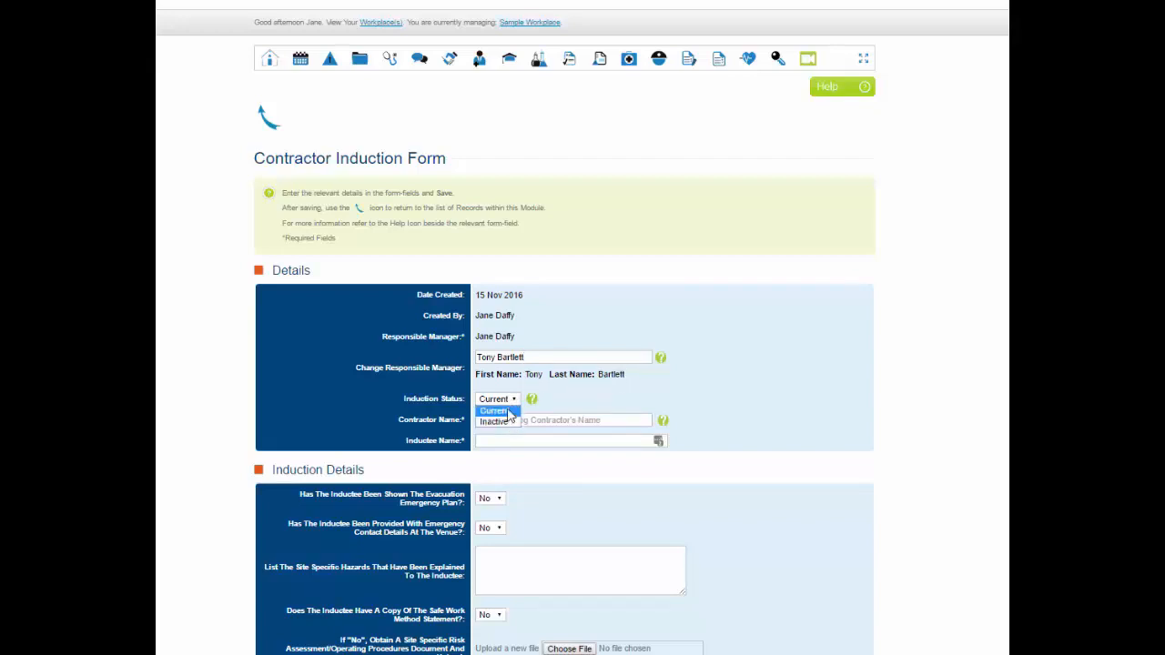
pyautogui.click(509, 412)
pyautogui.click(533, 401)
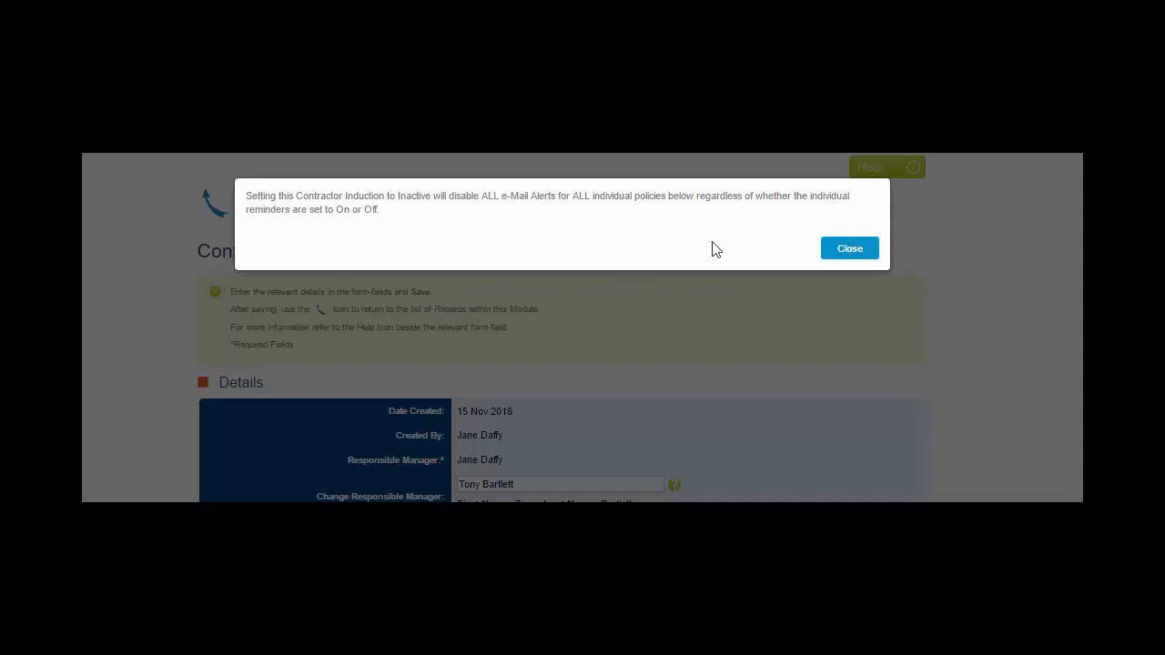
pyautogui.click(851, 253)
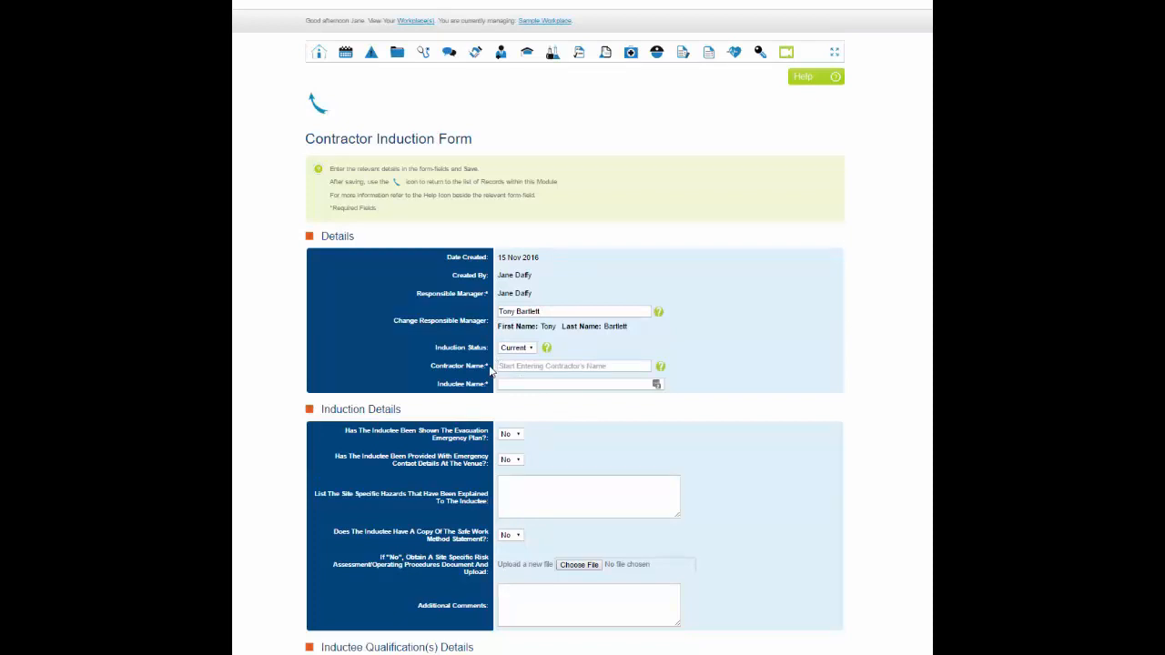
# Choose Test 606 as the contractor and answer Yes to the inductee having been shown the evacuation emergency plan
pyautogui.moveTo(491, 368); pyautogui.dragTo(430, 366)
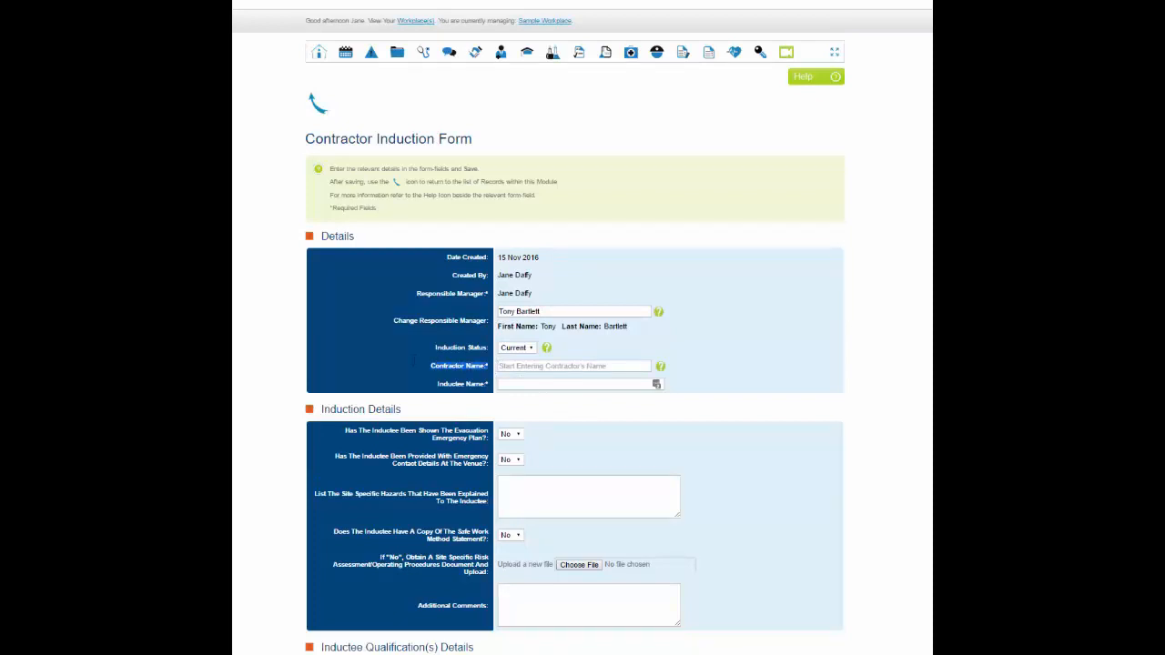
pyautogui.click(506, 365)
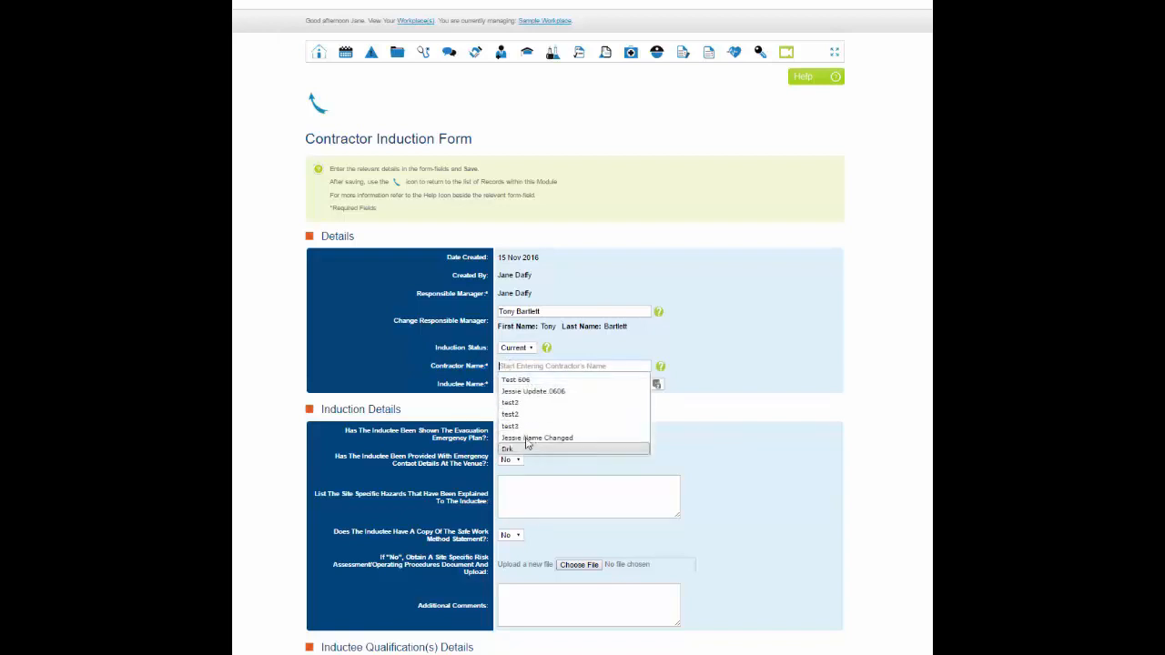
pyautogui.click(537, 380)
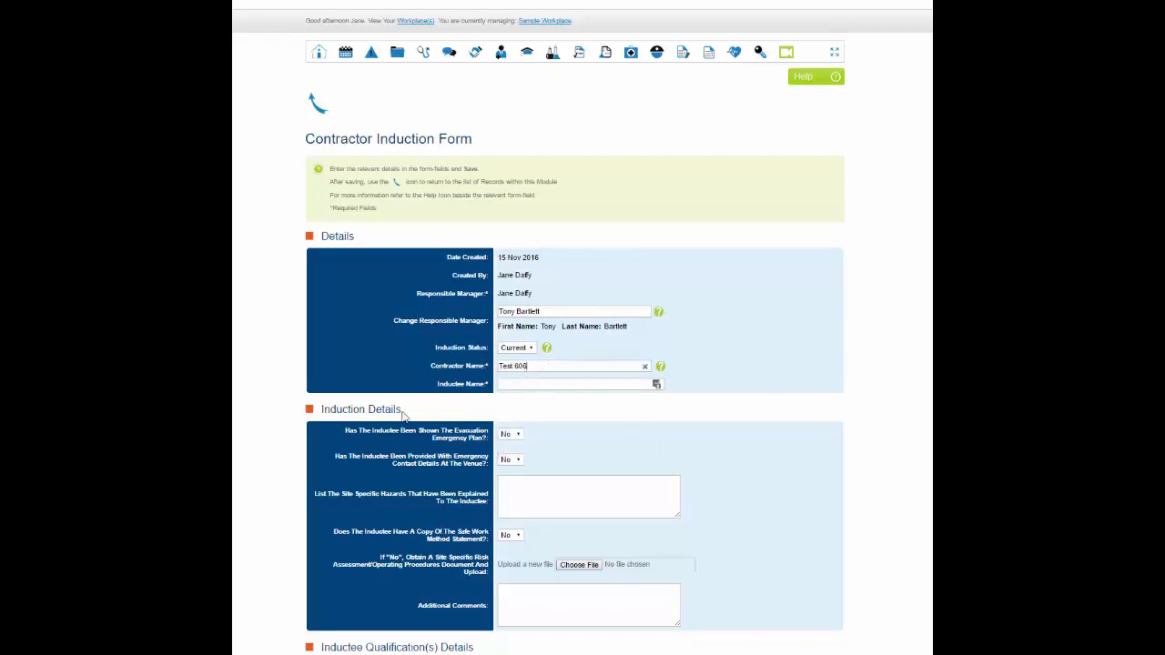
pyautogui.click(519, 436)
pyautogui.click(520, 445)
# Add another qualification entry in the inductee qualification details
pyautogui.scroll(-2, 524, 482)
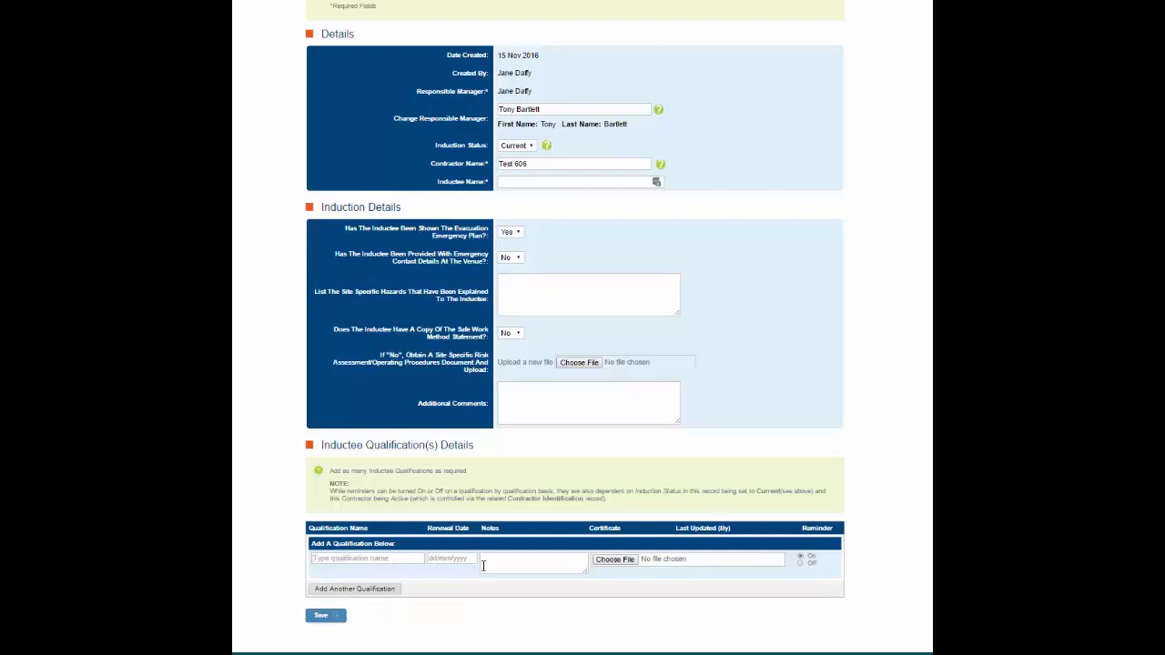
pyautogui.click(569, 564)
pyautogui.click(362, 589)
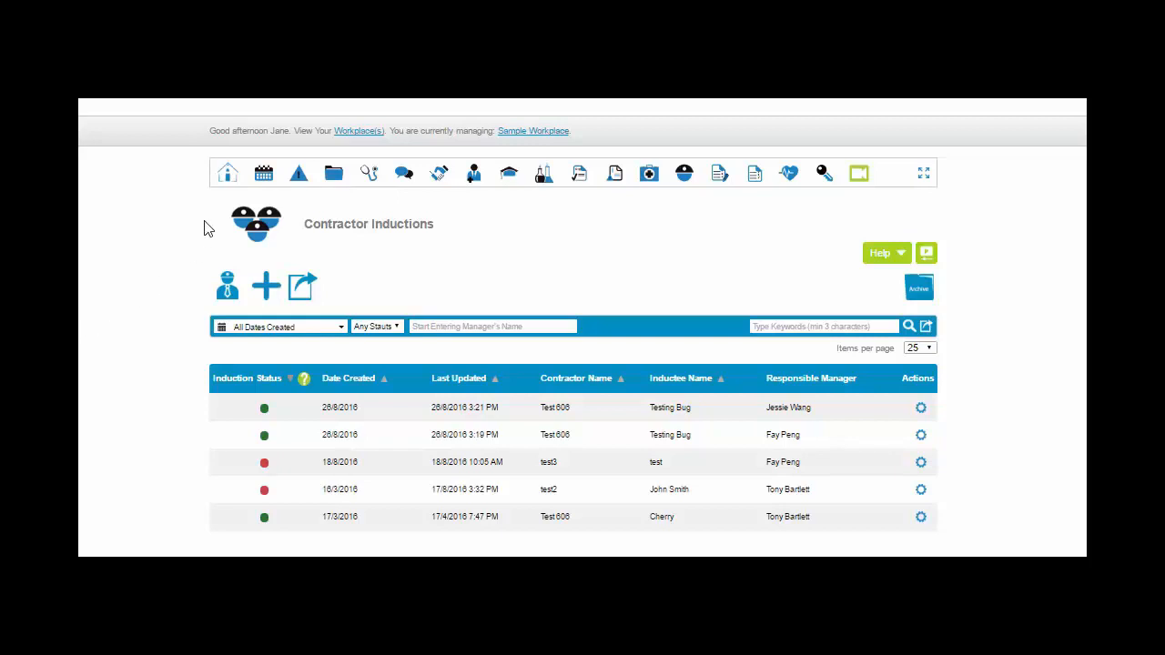
# Return to the workplace homepage and view the My Tasks & Reminders calendar, then collapse it
pyautogui.click(225, 174)
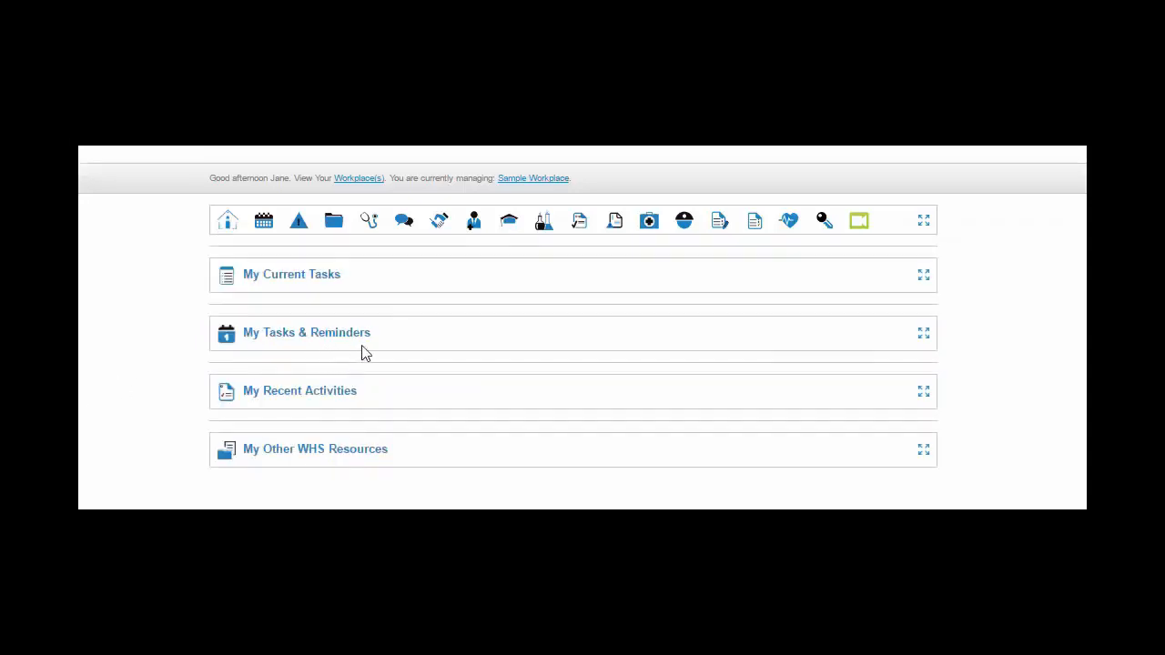
pyautogui.click(925, 336)
pyautogui.scroll(-2, 926, 340)
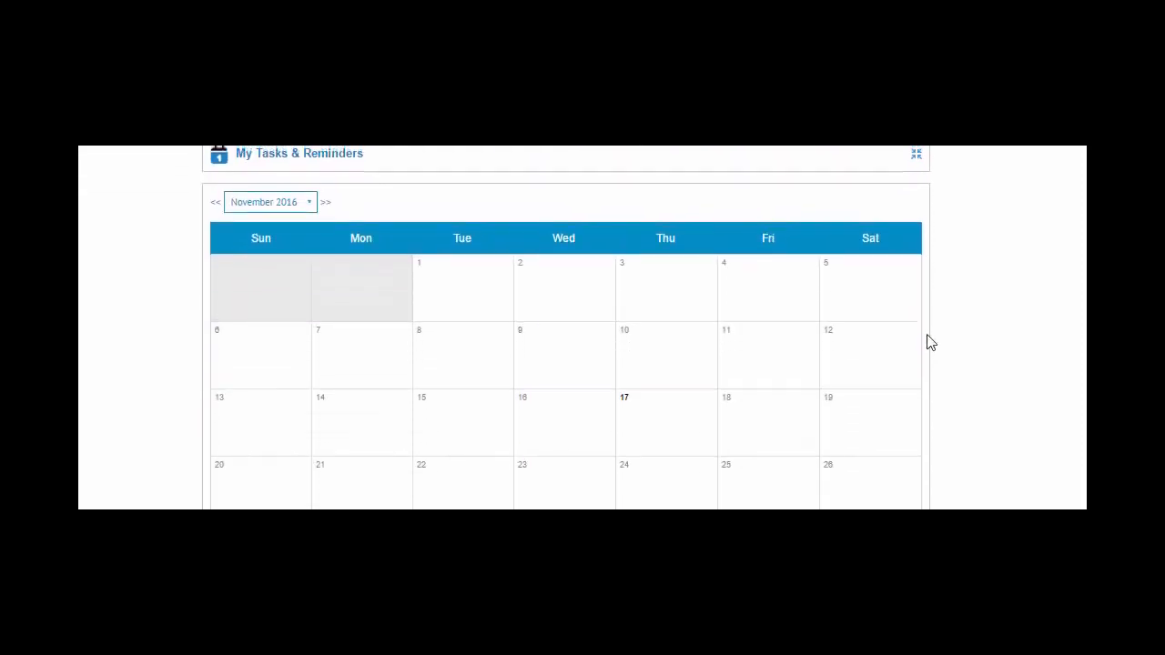
pyautogui.scroll(2, 926, 340)
pyautogui.click(915, 337)
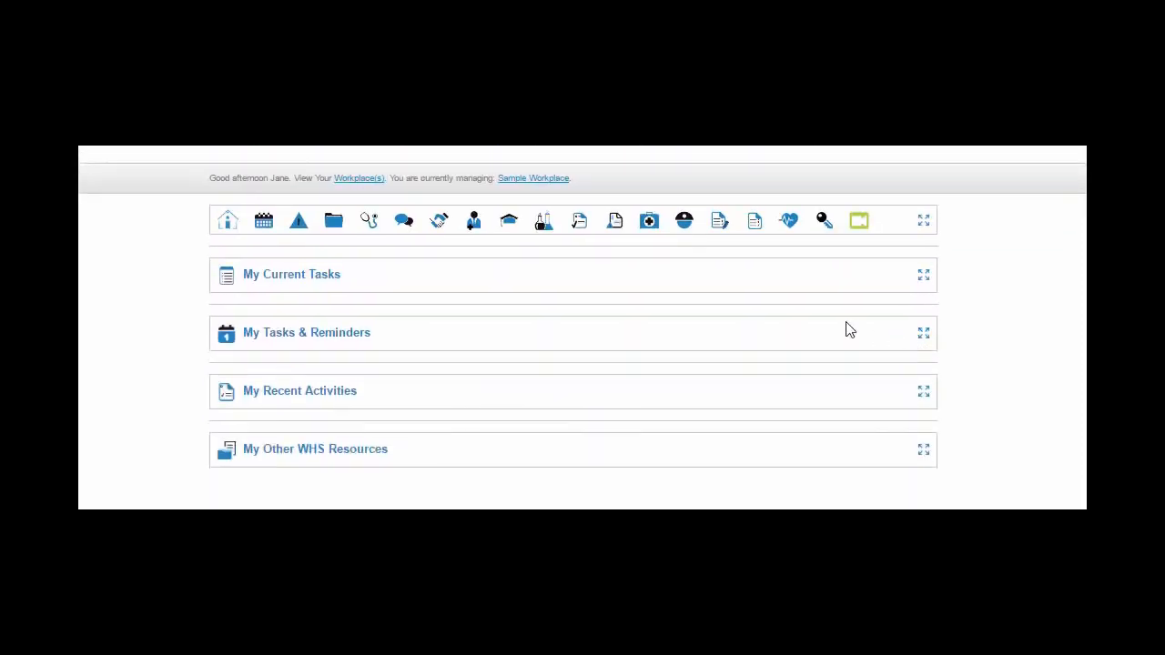
# Reopen the Contractor Inductions module and show the available actions for the first induction record
pyautogui.moveTo(686, 224)
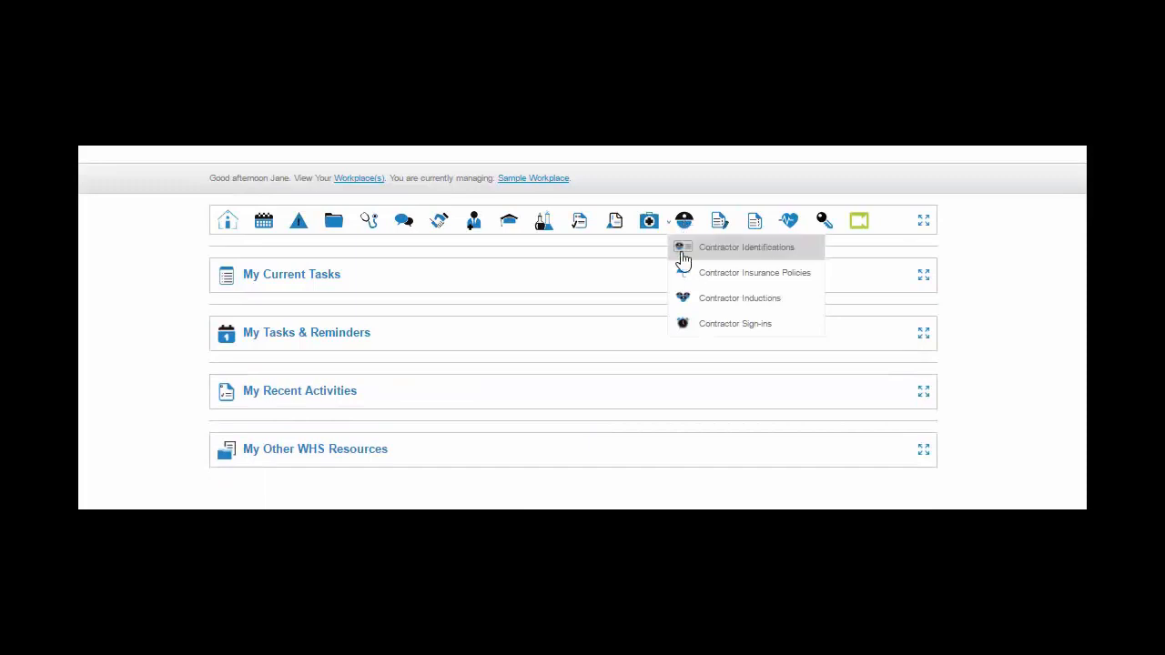
pyautogui.click(754, 306)
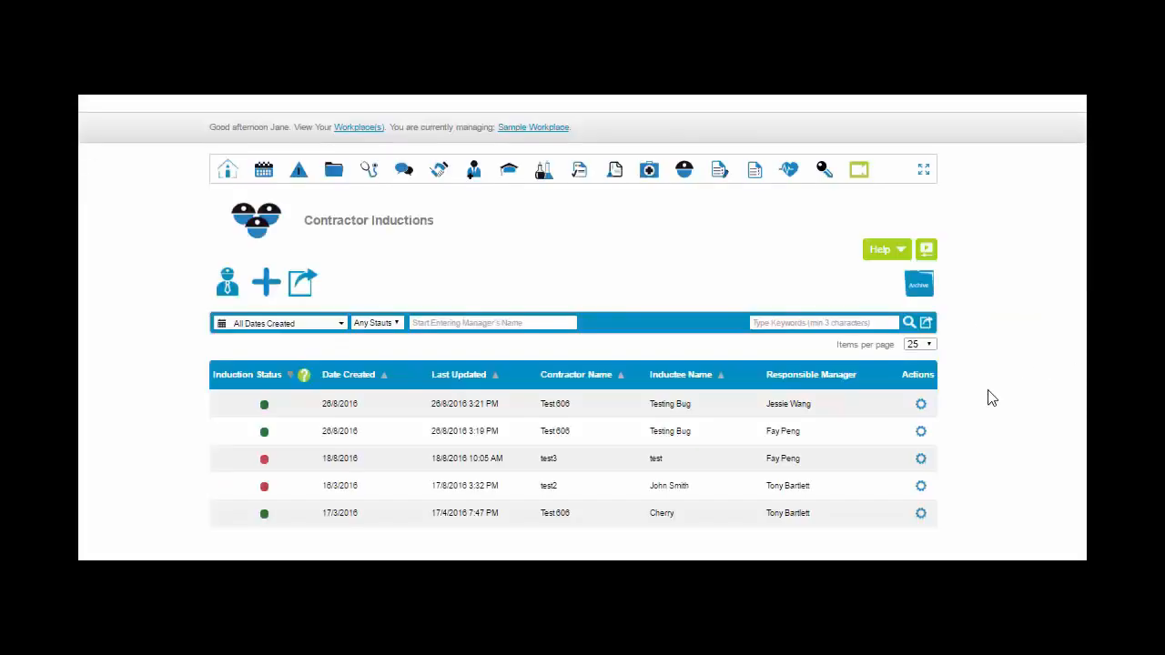
pyautogui.click(921, 405)
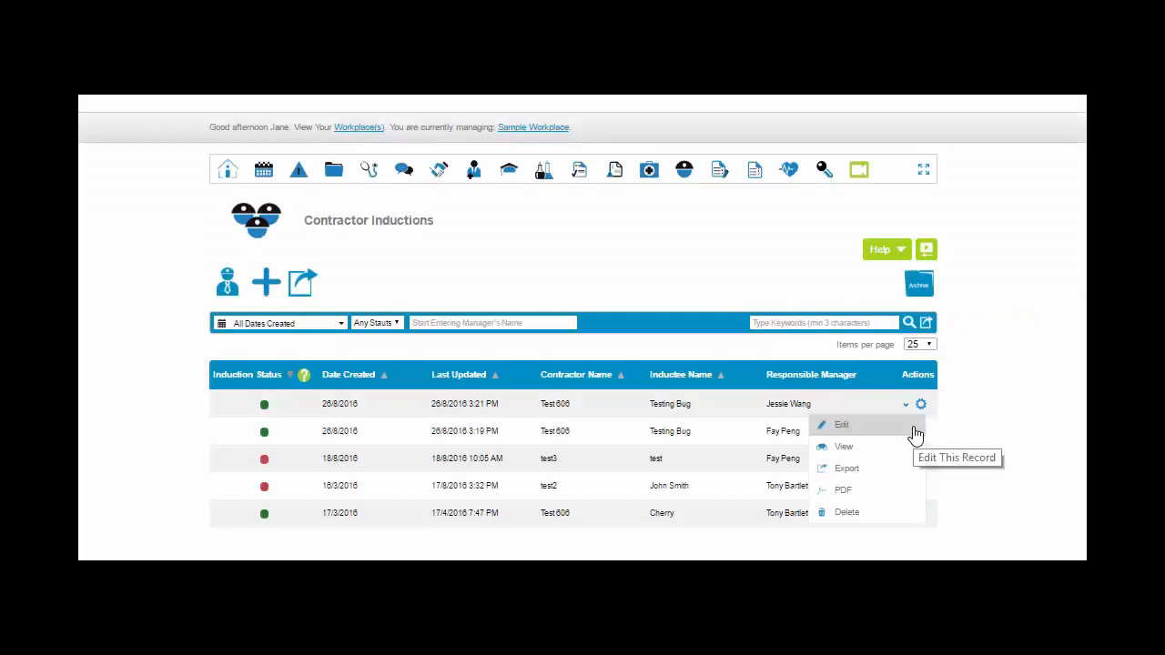